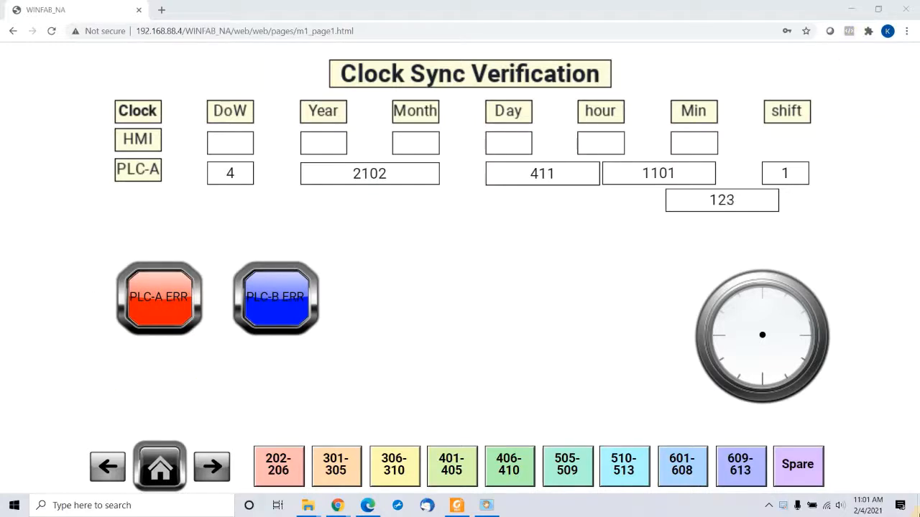
Step: Minimize Chrome's Clock Sync Verification page to reveal the Windows desktop
left_click(917, 510)
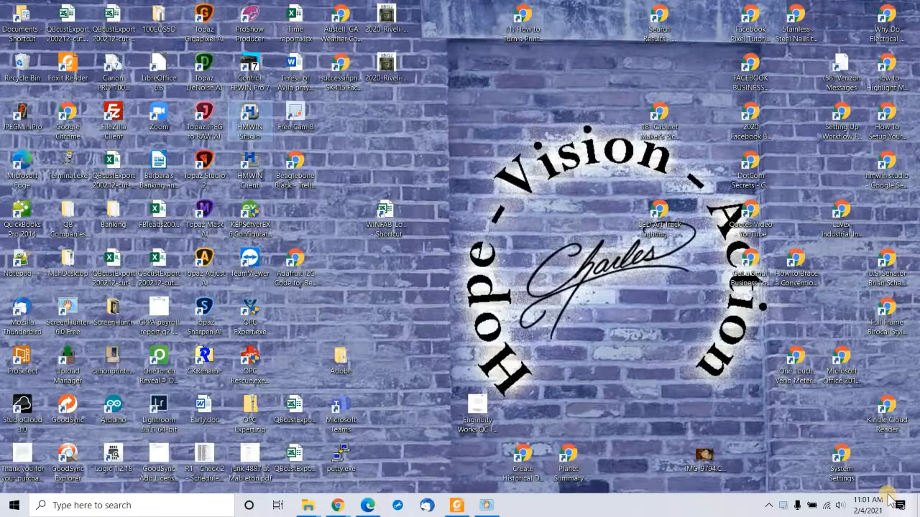
Step: Launch HMWIN Studio and open the winfab_na.jpr project from the WINFAB_NA folder
double_click(248, 115)
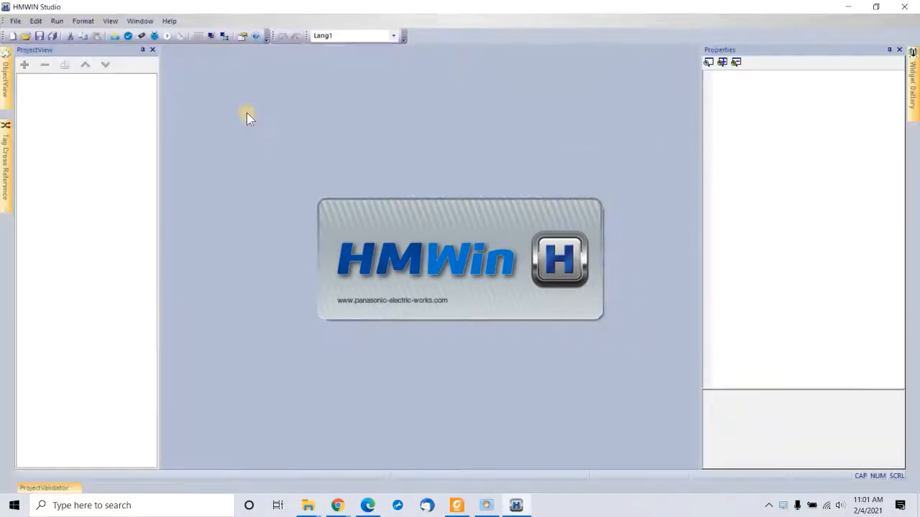
left_click(26, 36)
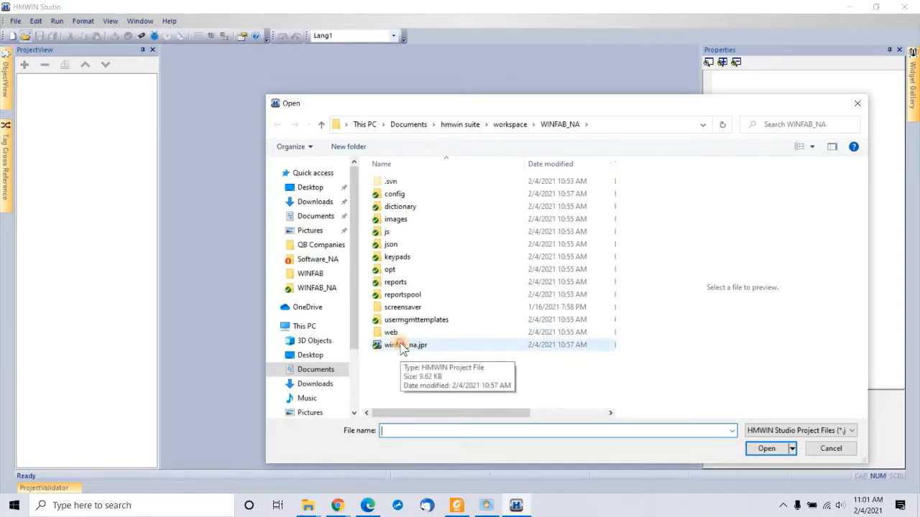
left_click(402, 346)
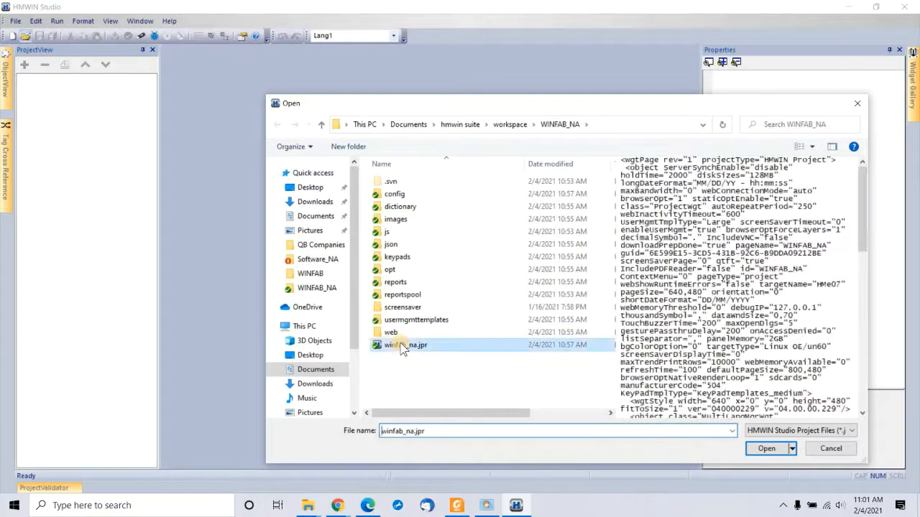
left_click(763, 448)
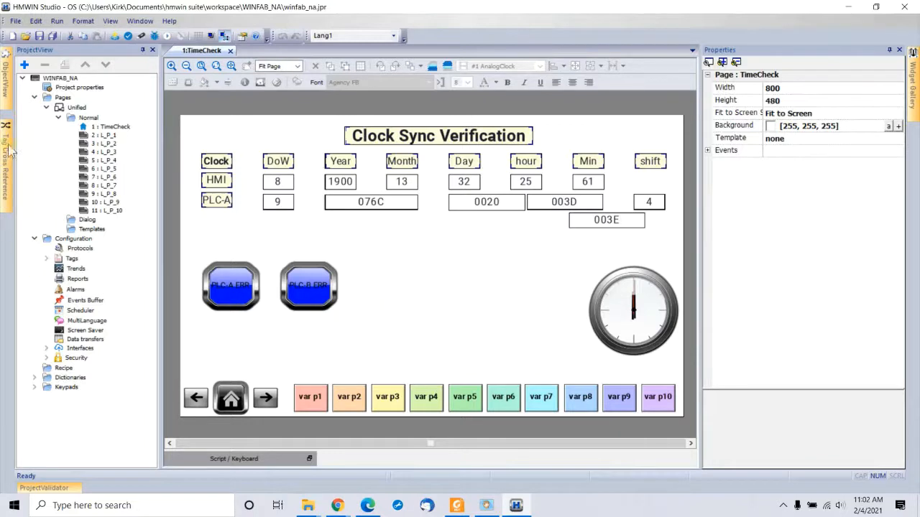
mouse_move(6, 147)
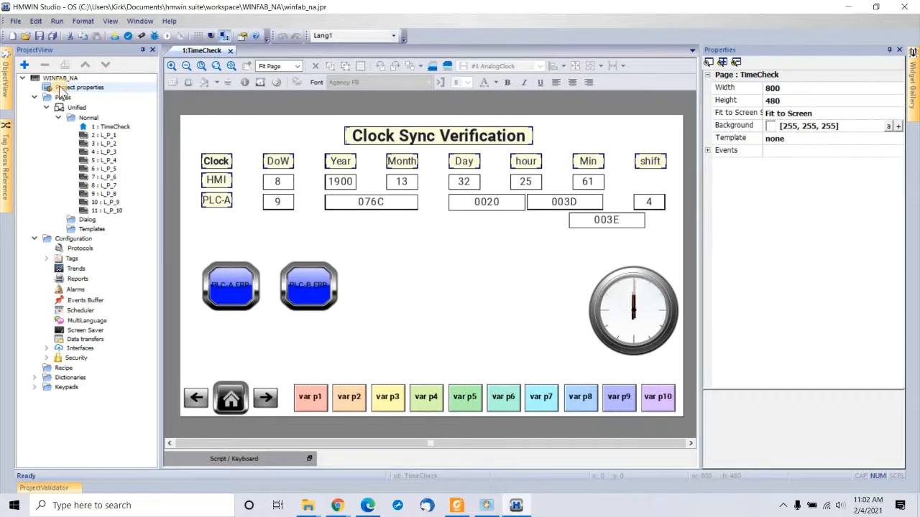
left_click(71, 248)
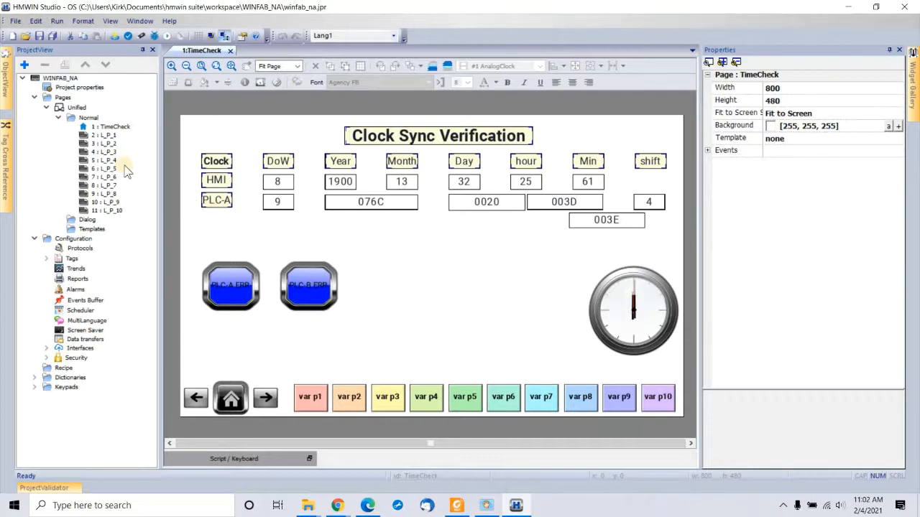
left_click(70, 87)
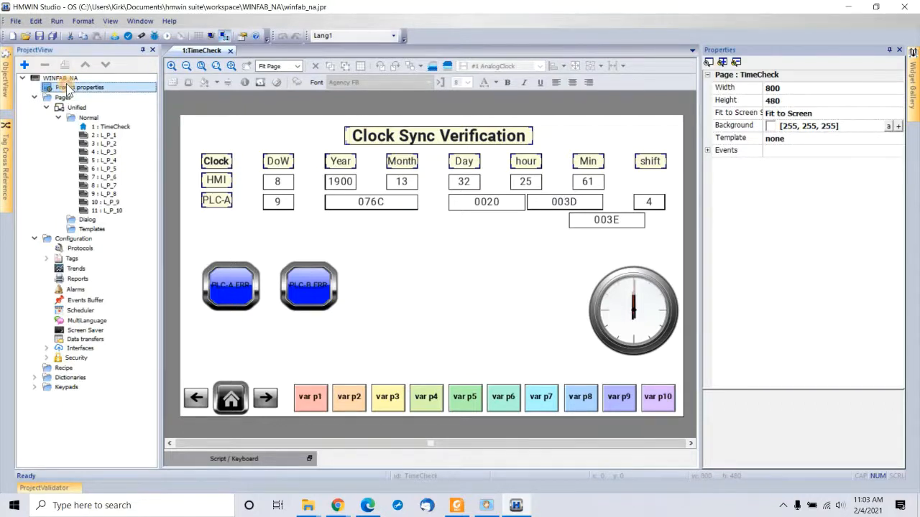
Step: In the project's _VariablesWgt variables, change ButtonText_P_10 from Spare to 901-903
double_click(67, 88)
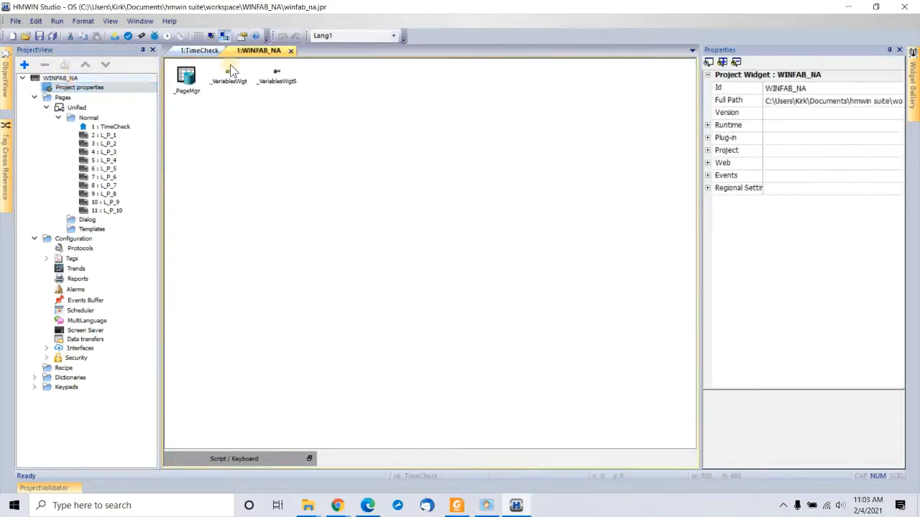
left_click(227, 81)
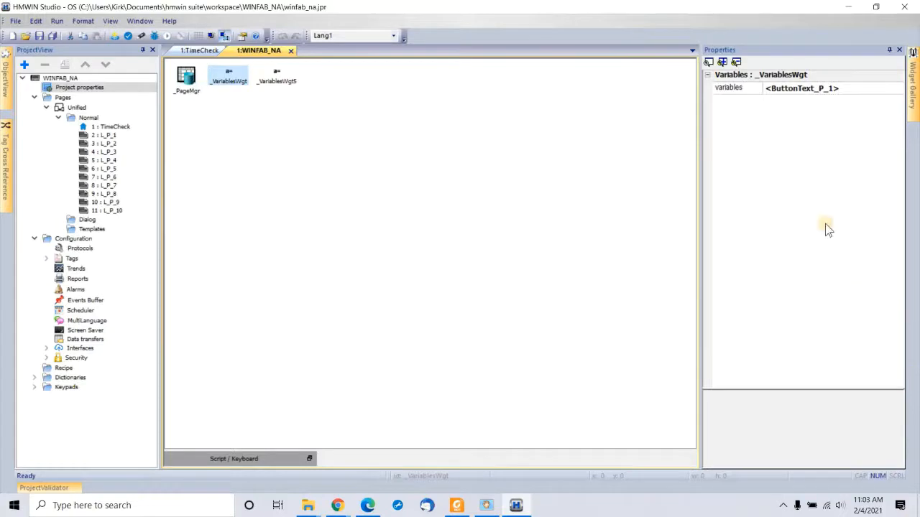
left_click(851, 87)
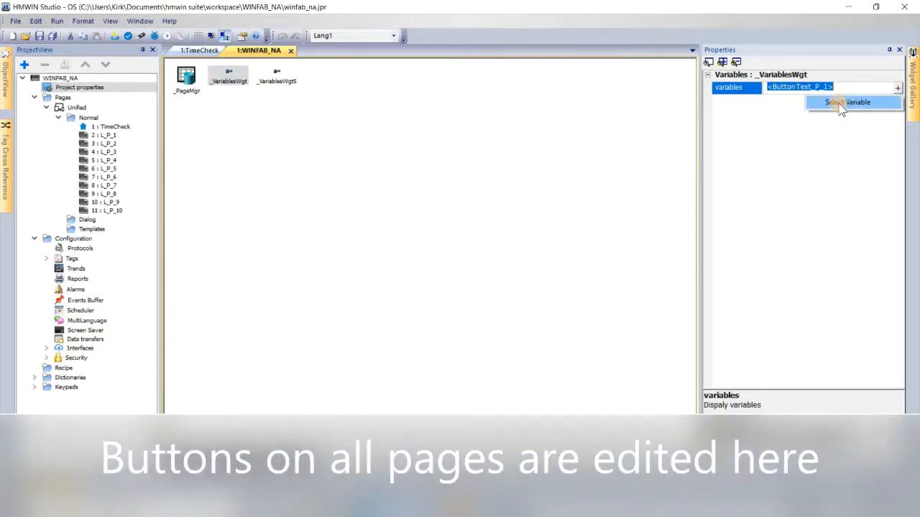
left_click(841, 104)
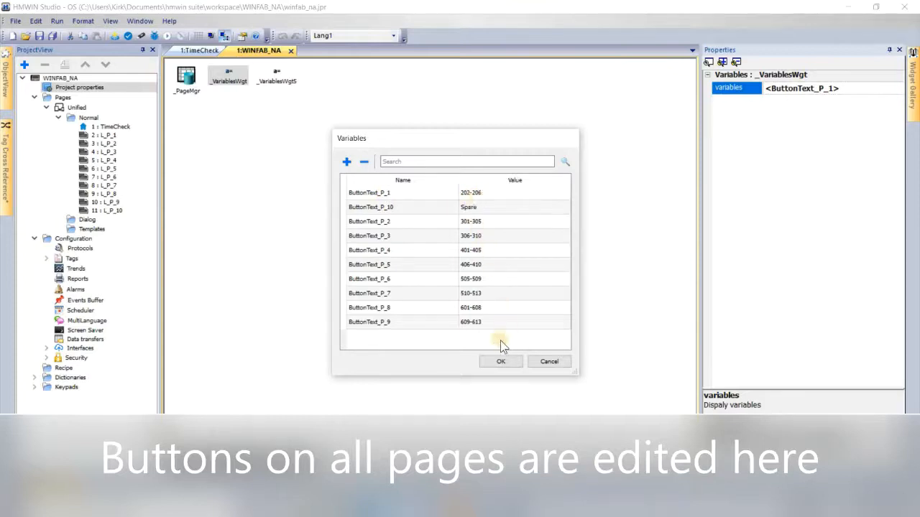
double_click(497, 207)
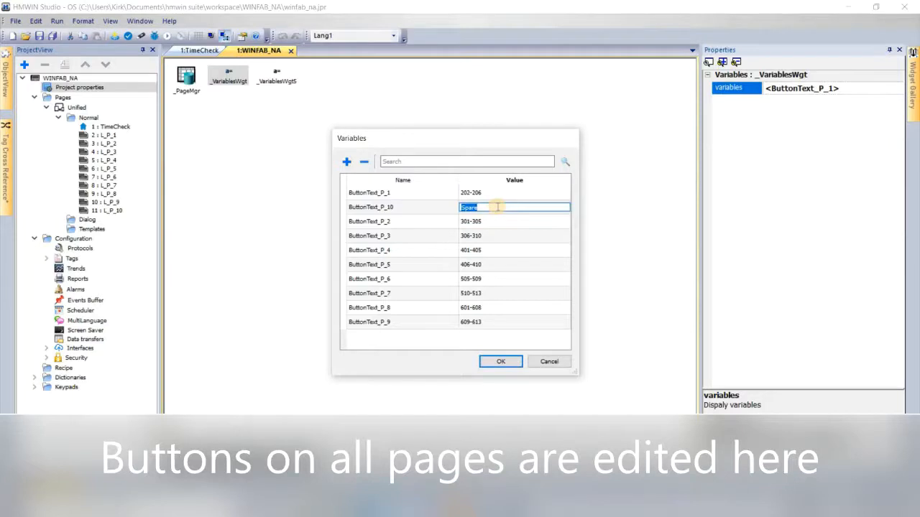
type("901-903")
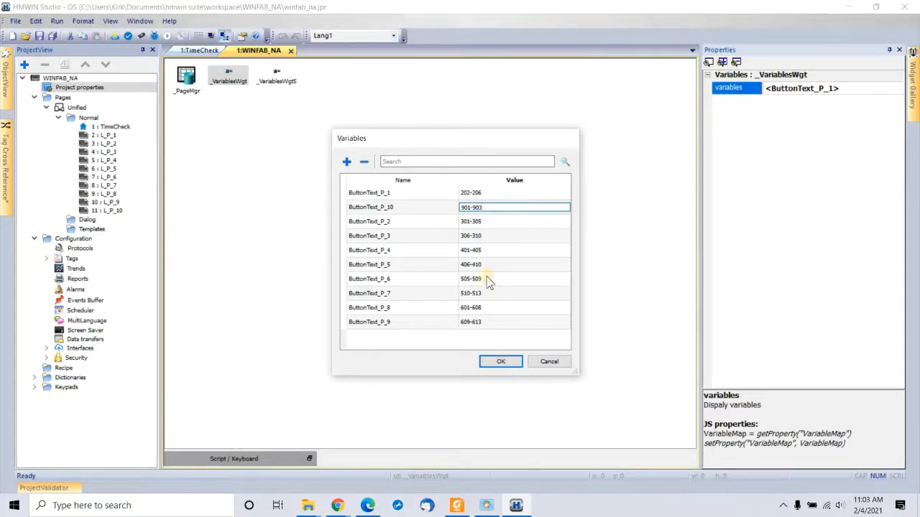
left_click(499, 361)
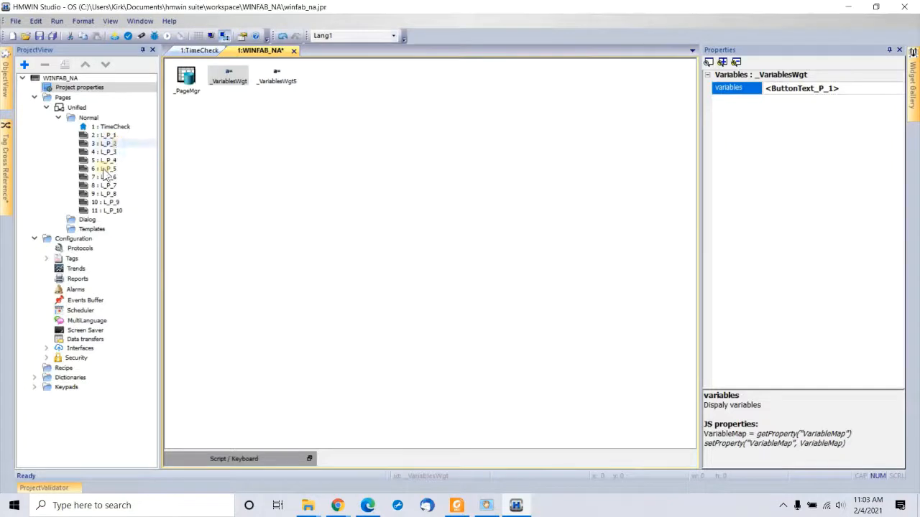
left_click(104, 210)
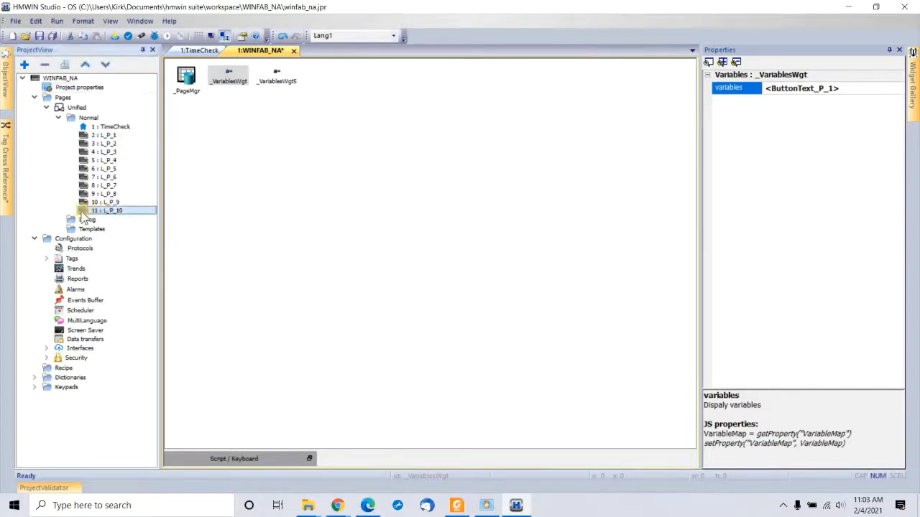
Step: On page 11 L_P_10, rename Name_A–C from Spare to Loom 901, Loom 902 and Loom 903
double_click(83, 210)
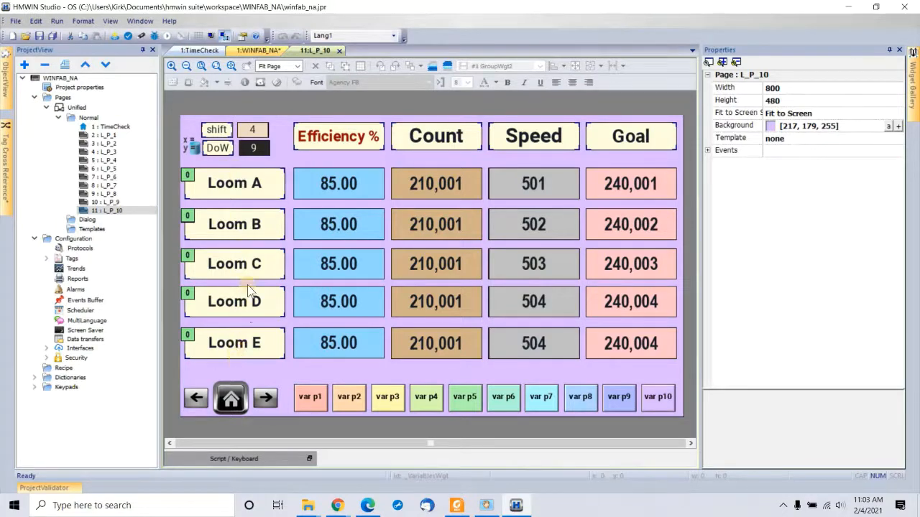
left_click(190, 148)
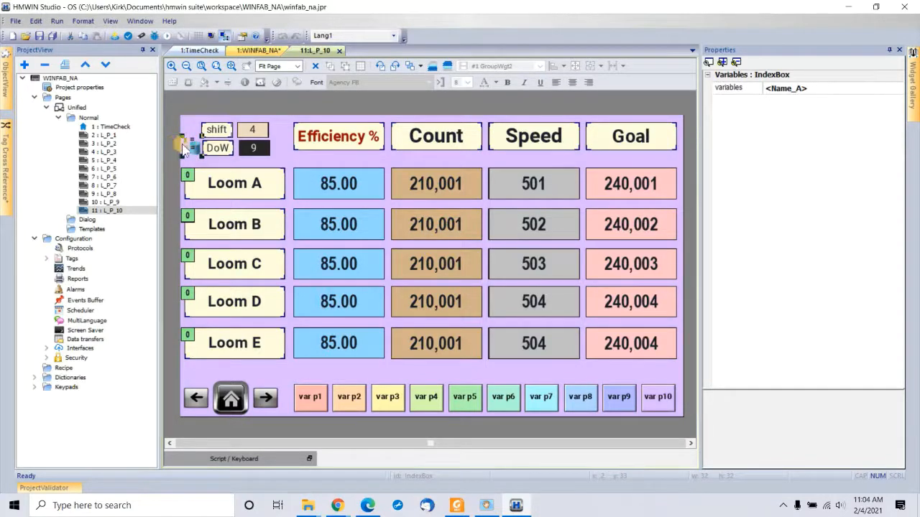
left_click(840, 88)
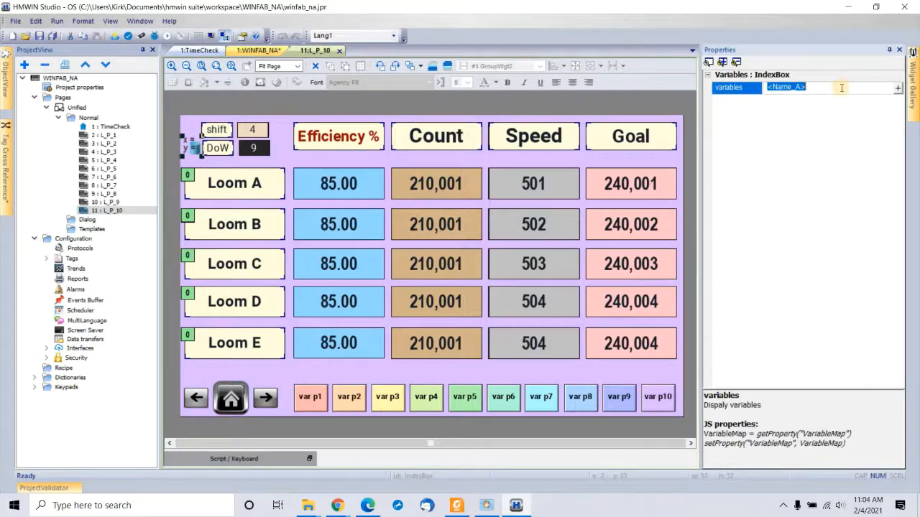
left_click(897, 88)
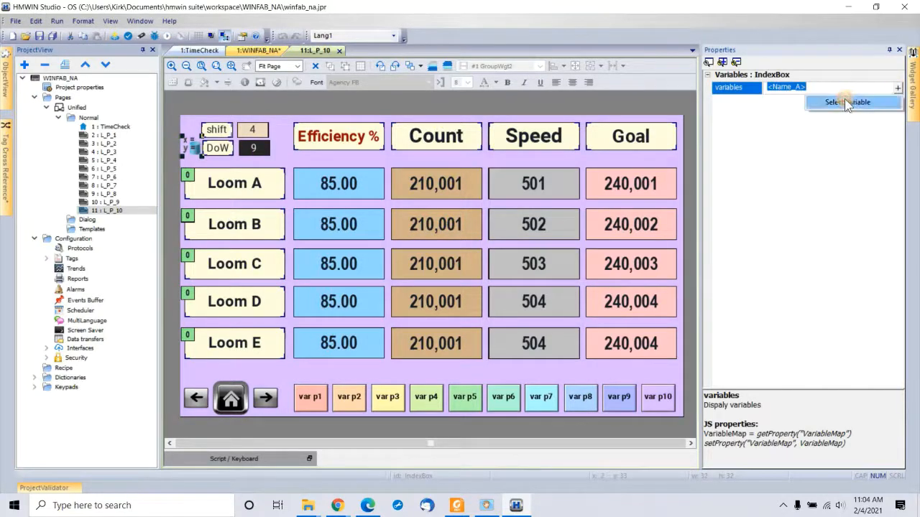
left_click(844, 100)
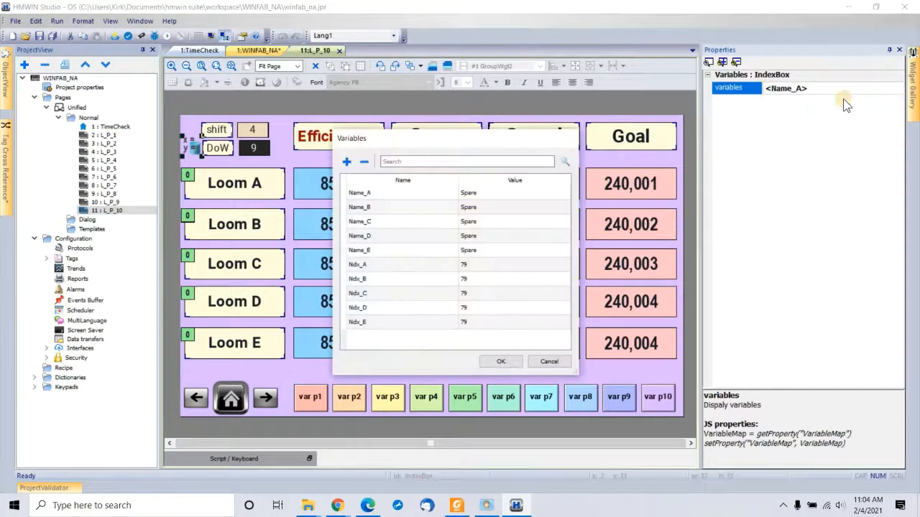
double_click(494, 195)
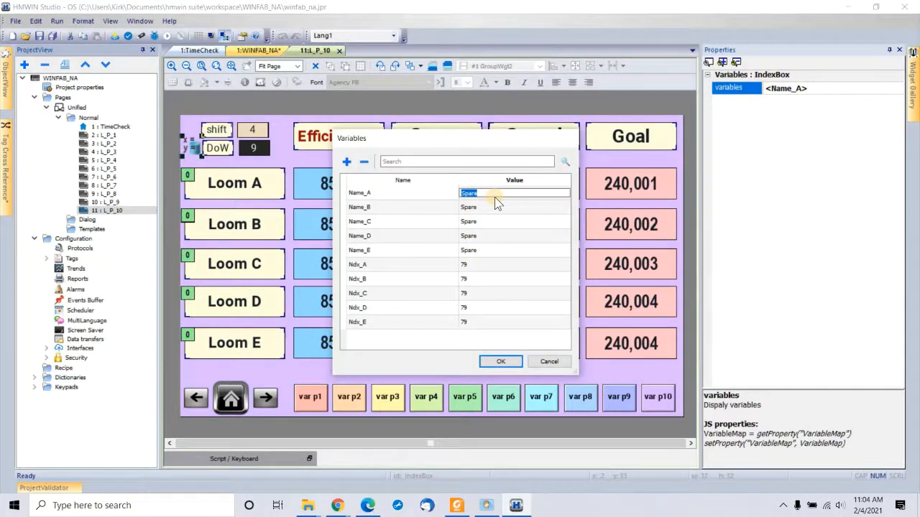
type("Loom 901")
key("Tab")
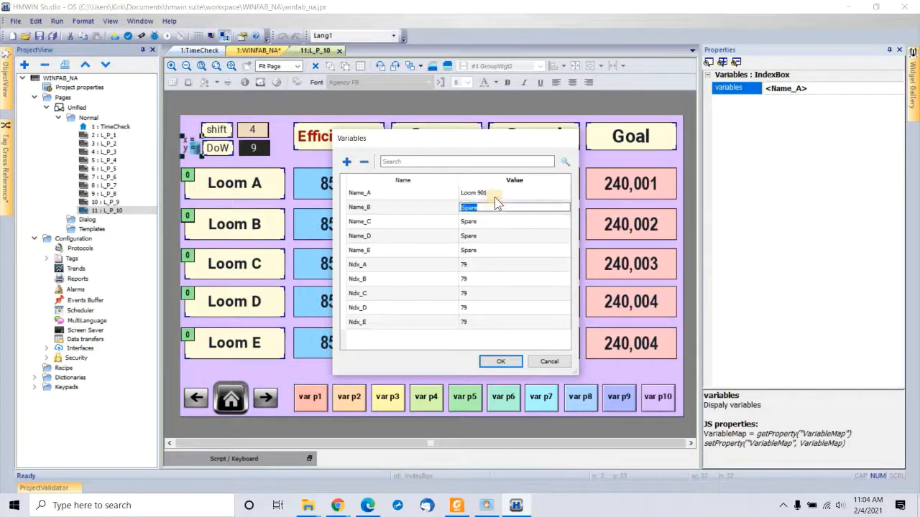
type("Loom 902")
key("Tab")
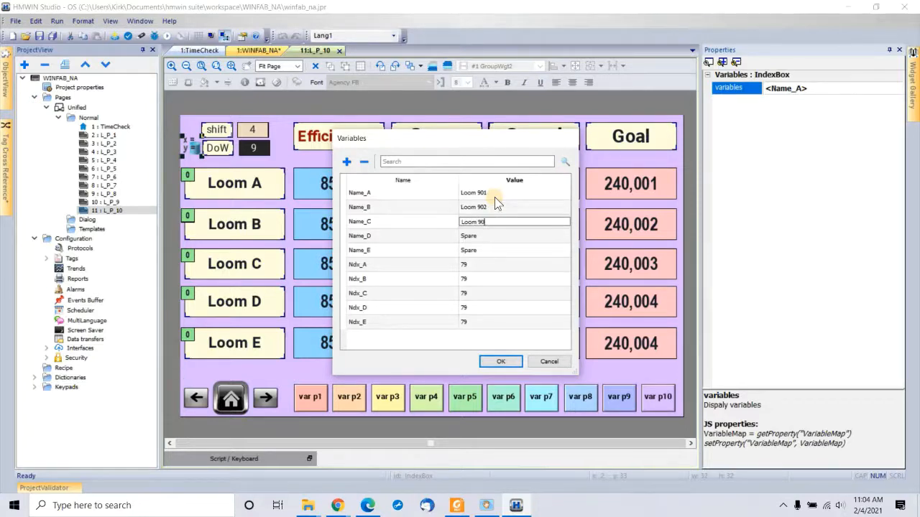
key("Tab")
key("Tab")
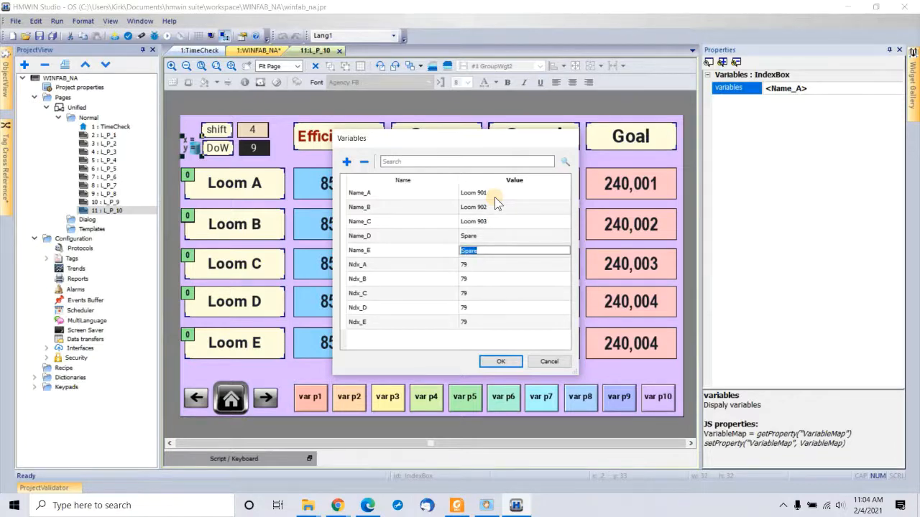
Step: Set Ndx_A, Ndx_B and Ndx_C to indexes 76, 77 and 78
key("Tab")
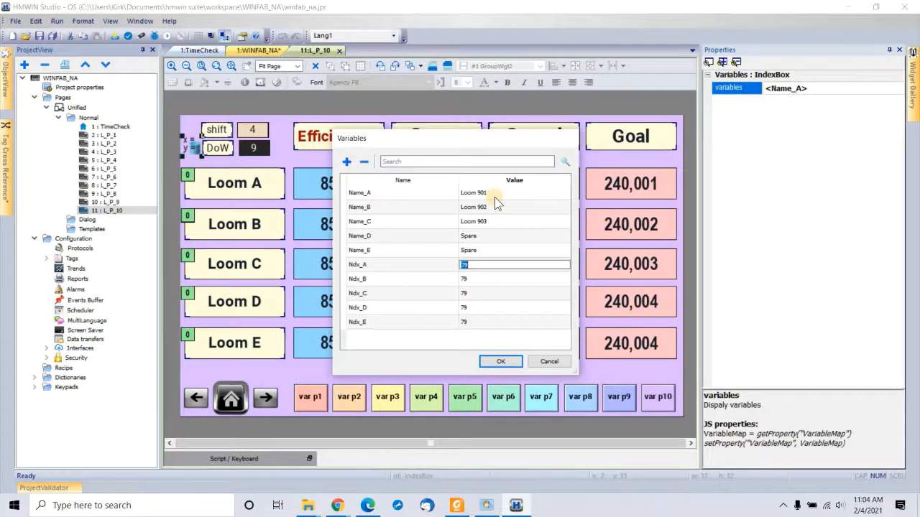
type("76")
key("Return")
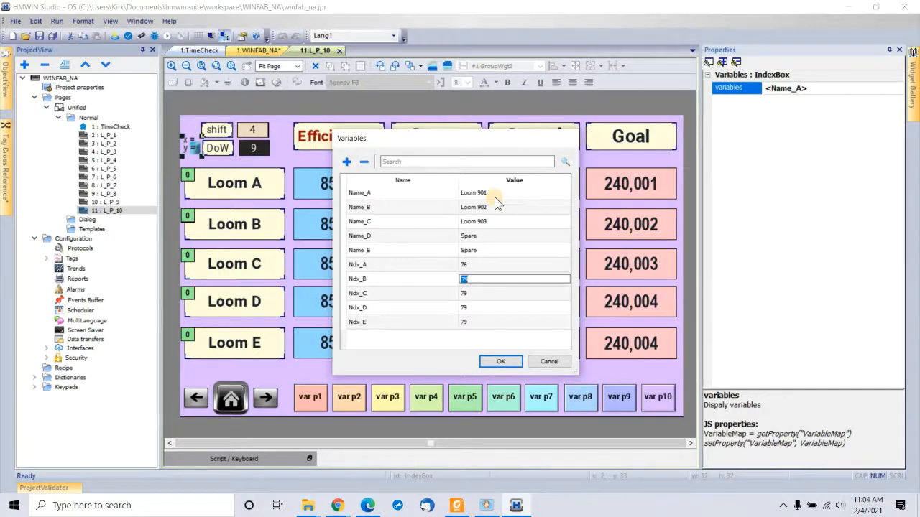
type("77")
key("Return")
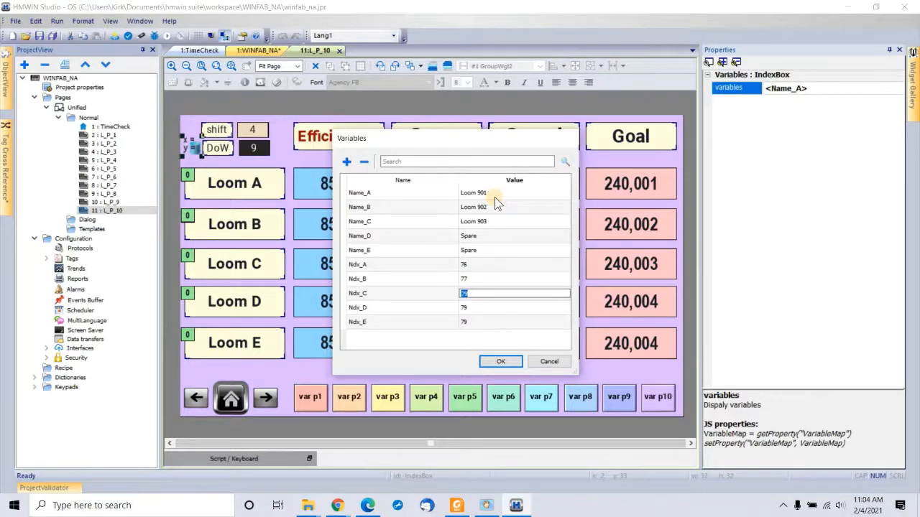
type("78")
Step: Accept the variable changes, then save and validate the WINFAB_NA project
left_click(494, 364)
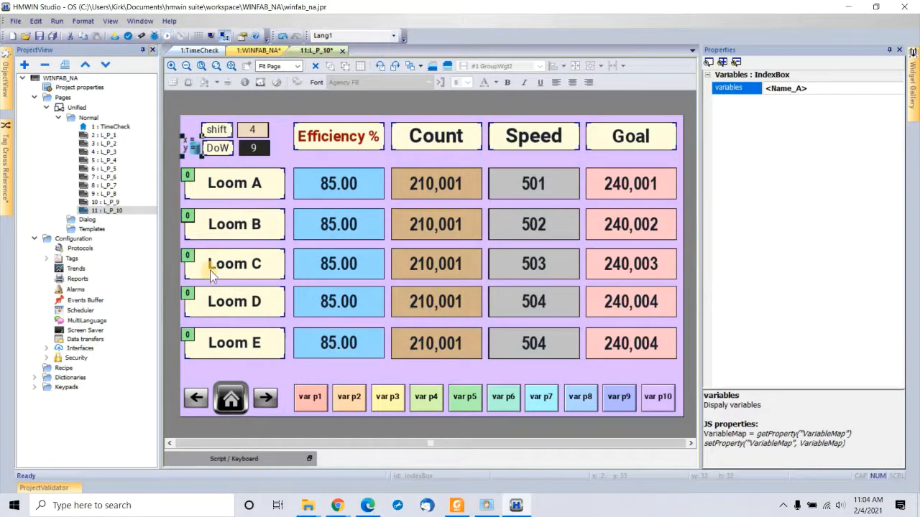
left_click(128, 37)
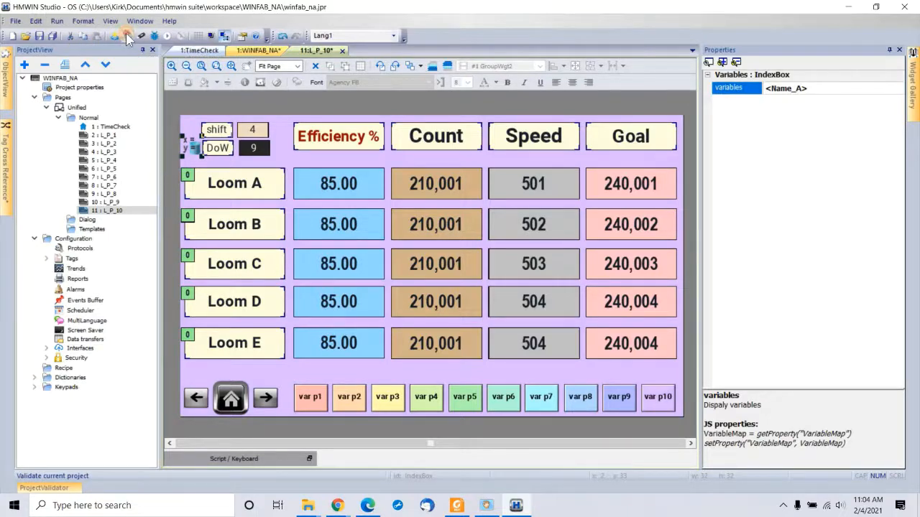
left_click(505, 275)
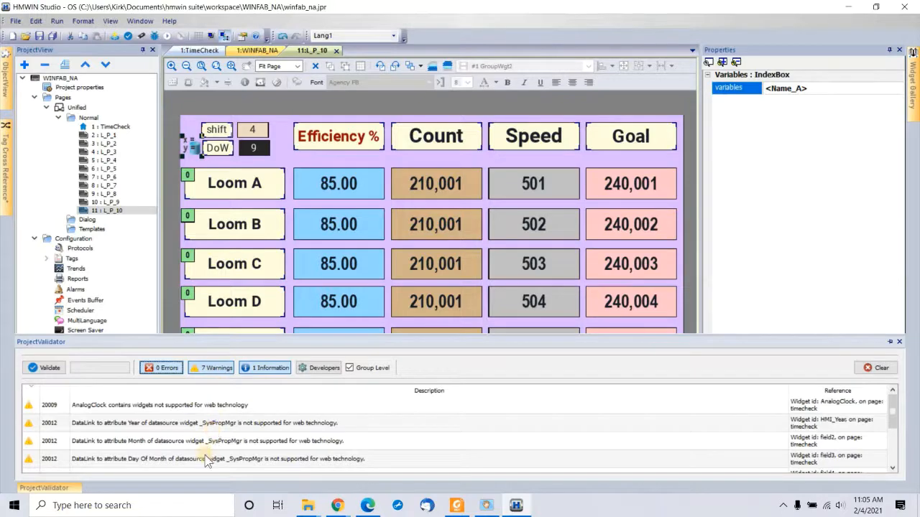
Step: Download the project to the target panel at 192.168.88.4 and minimize HMWIN Studio
mouse_move(204, 458)
left_click(112, 36)
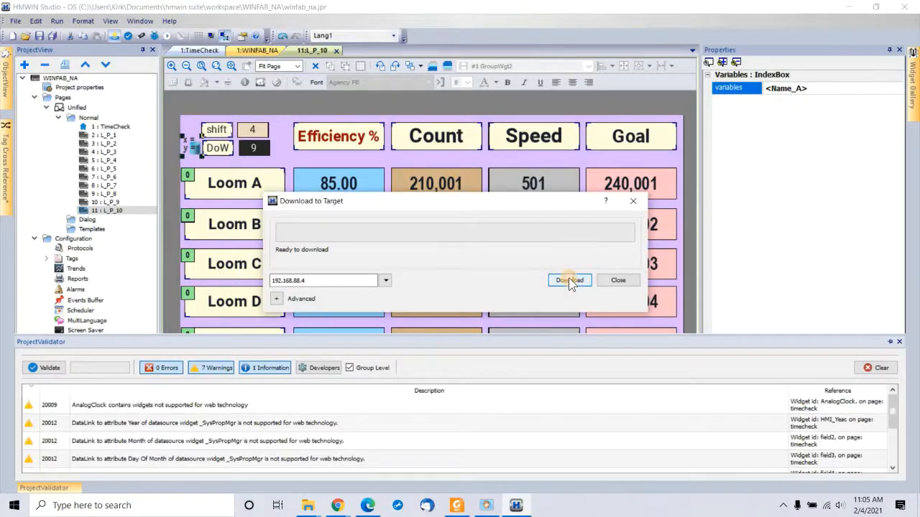
left_click(568, 280)
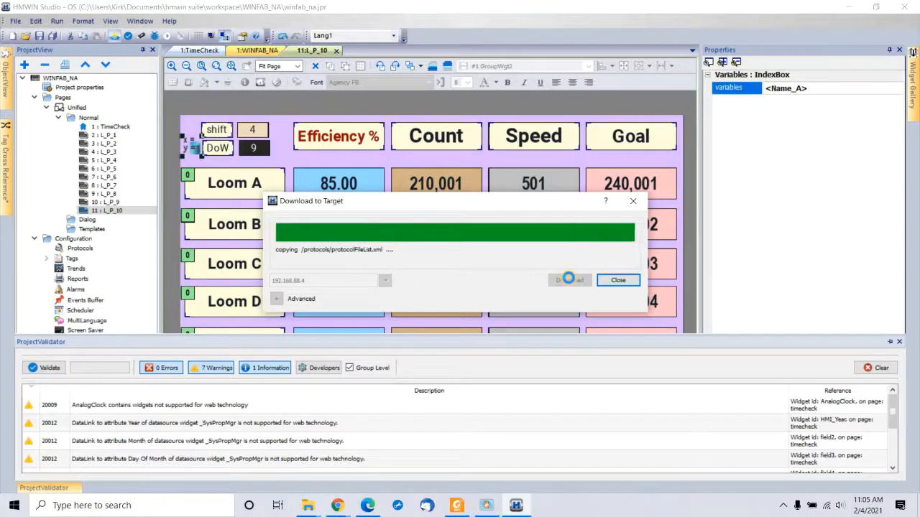
left_click(619, 281)
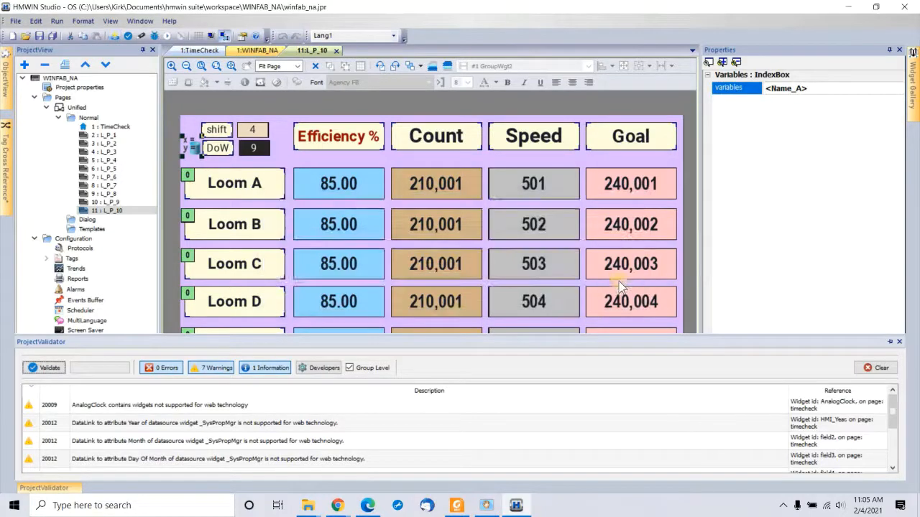
left_click(848, 8)
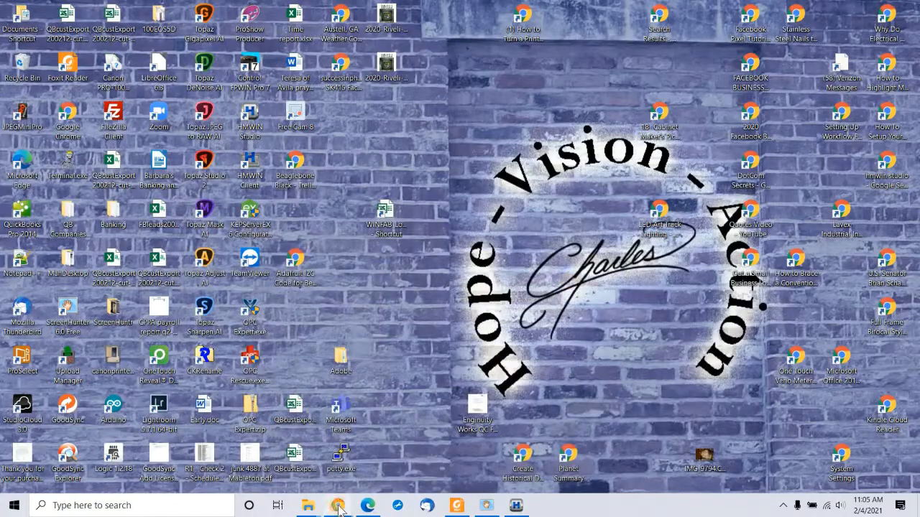
Step: In Chrome, sign in to the HMI web interface with the saved username and the account password
mouse_move(335, 508)
left_click(407, 467)
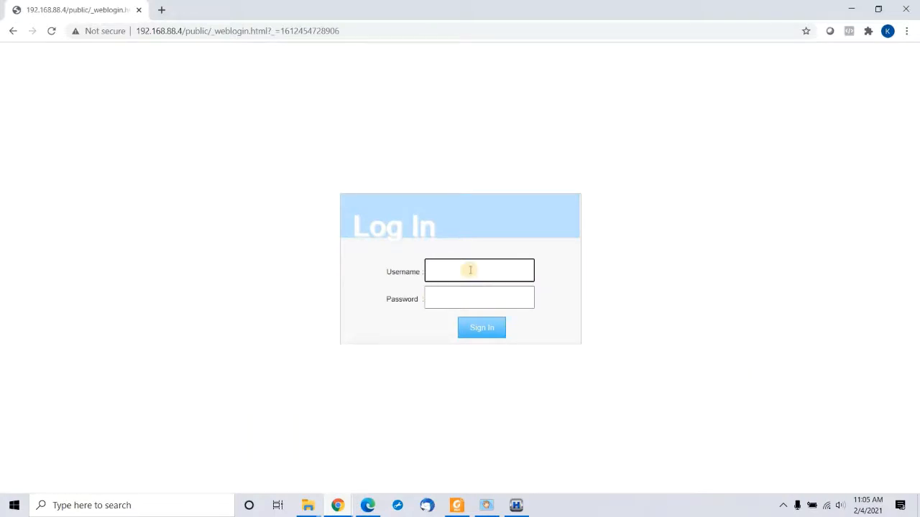
type("admin")
left_click(443, 296)
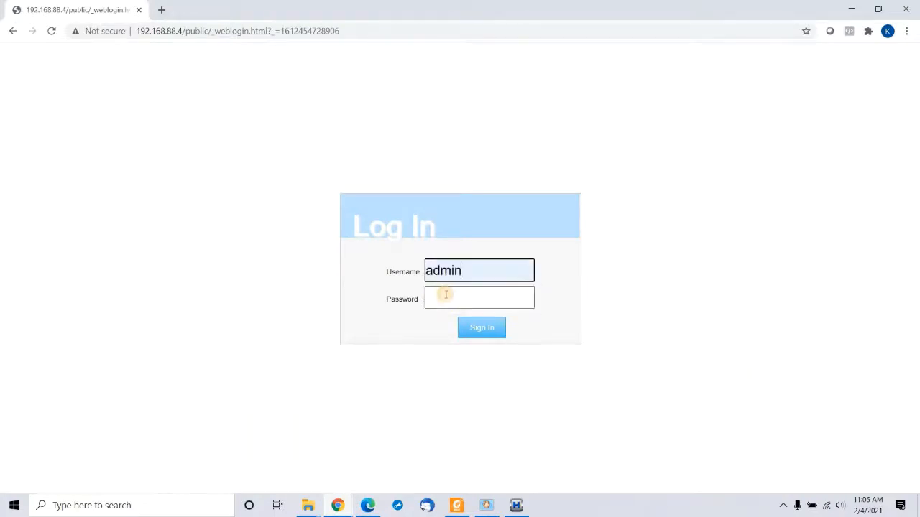
left_click(446, 295)
type("admin")
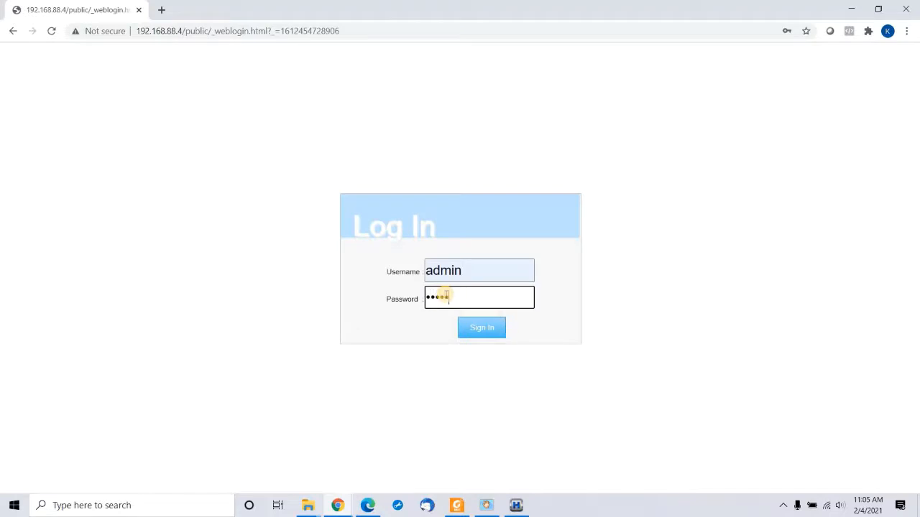
left_click(482, 327)
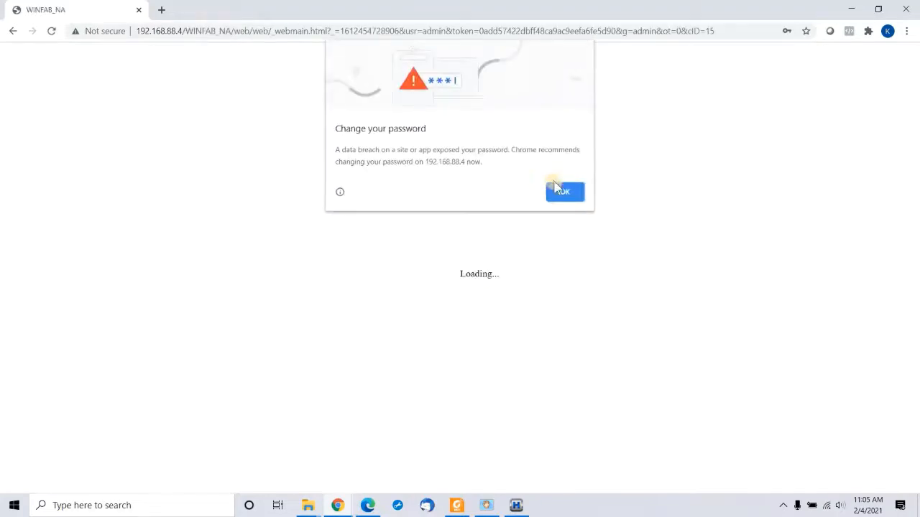
left_click(565, 193)
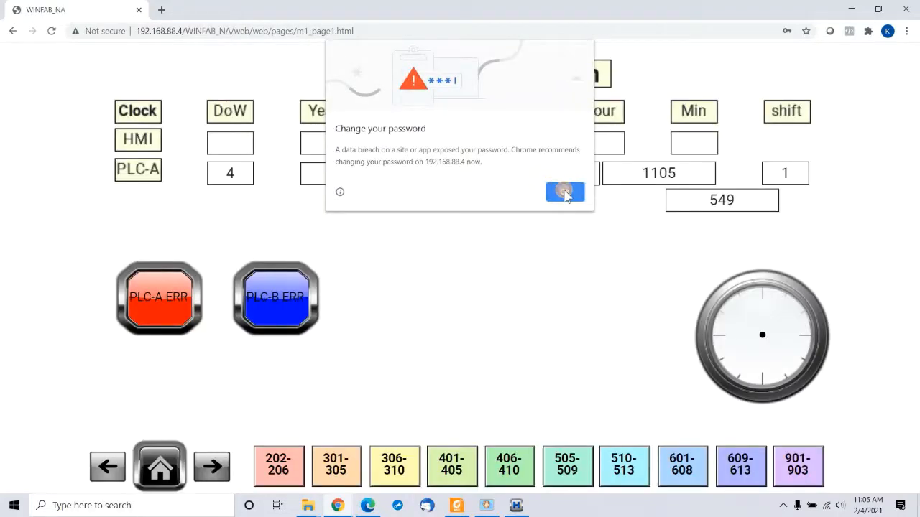
Step: Close Chrome's password alert, then use the 301-305 and 901-903 buttons to reach the new loom page
left_click(564, 193)
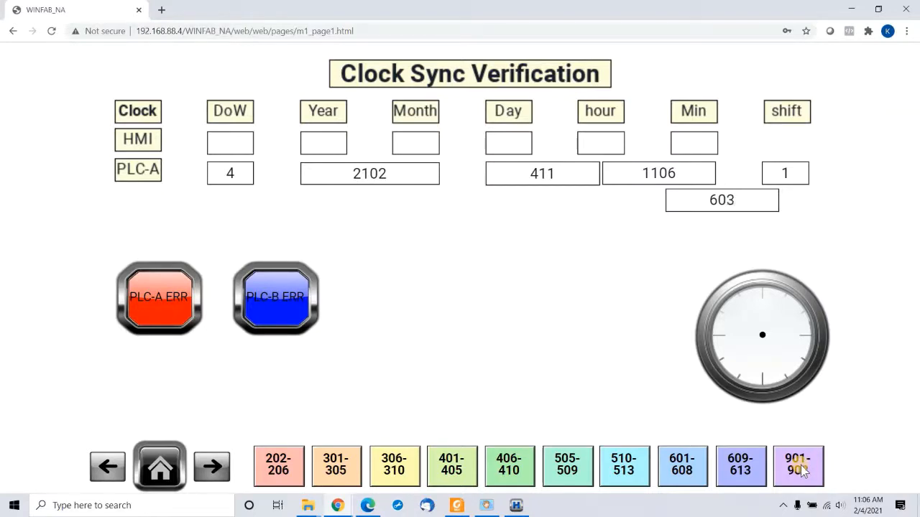
left_click(340, 464)
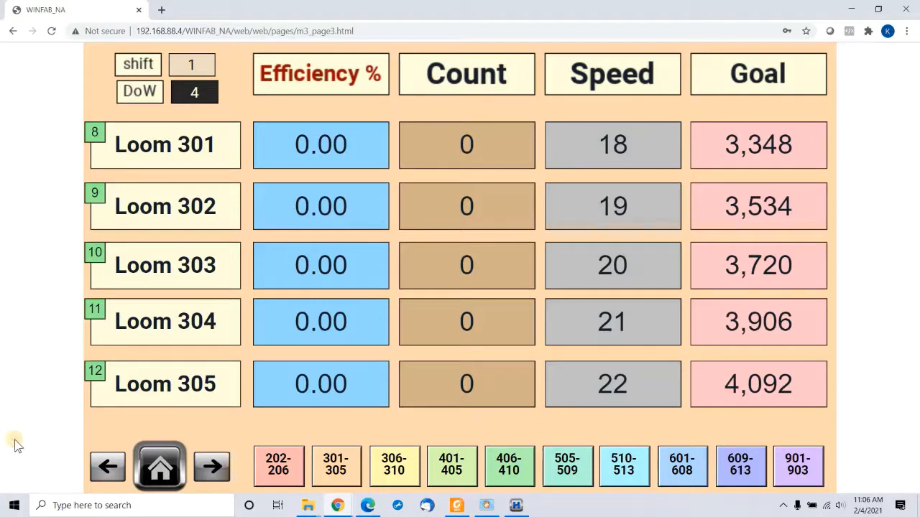
left_click(791, 458)
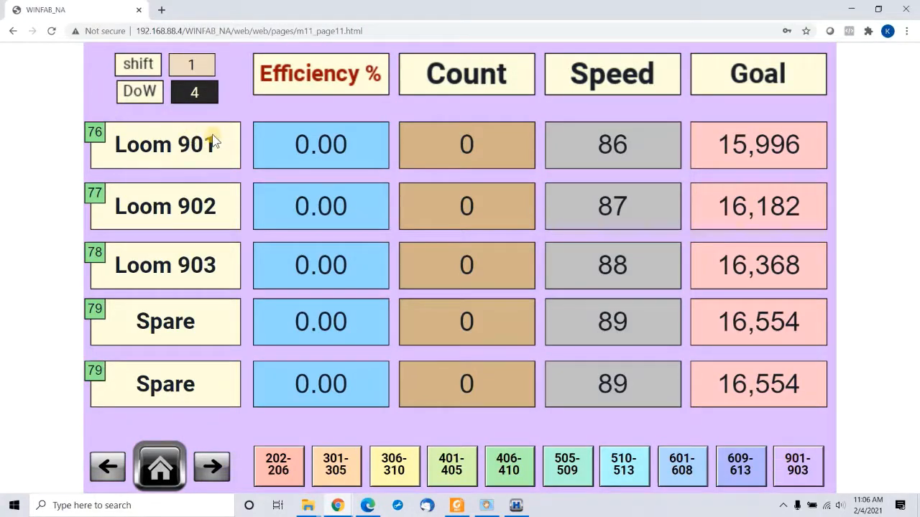